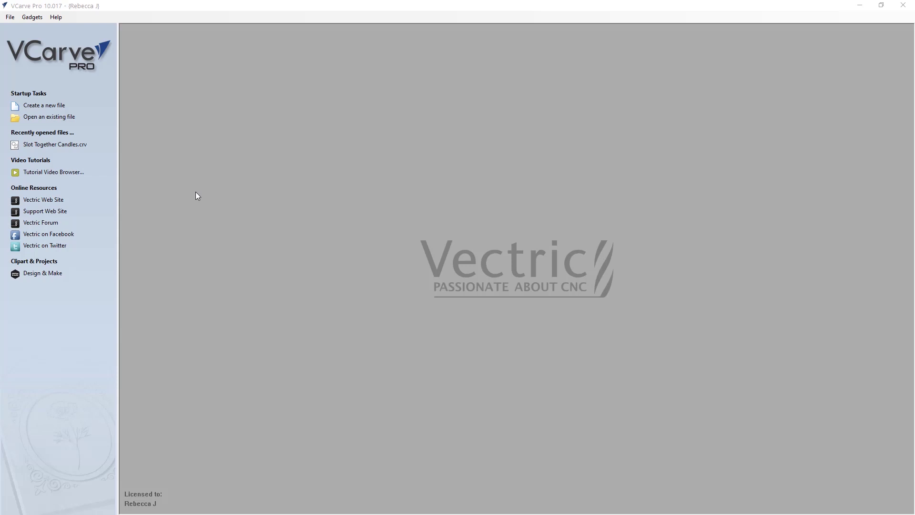
Step: Open the Slot Together Candles job, dismiss its notes, and drop down the layer list
{"action": "left_click", "coordinate": [51, 117]}
{"action": "left_click", "coordinate": [435, 202]}
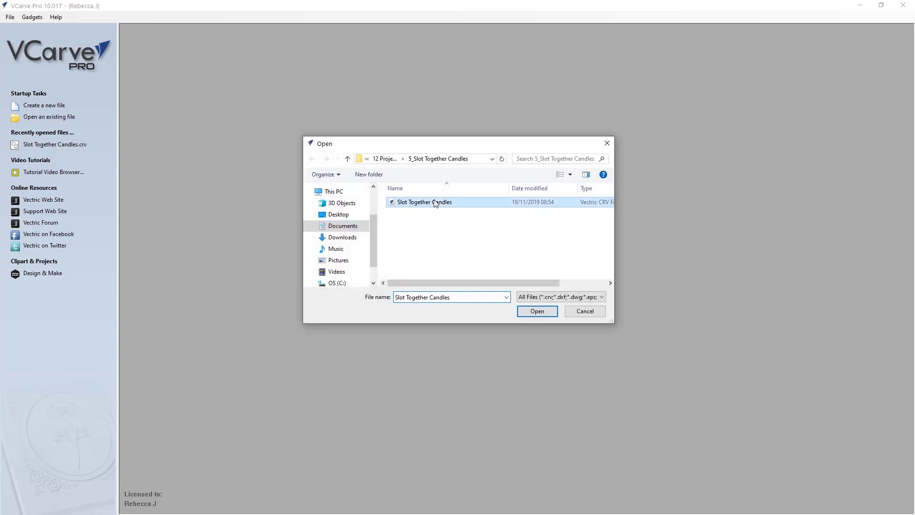
{"action": "left_click", "coordinate": [538, 311]}
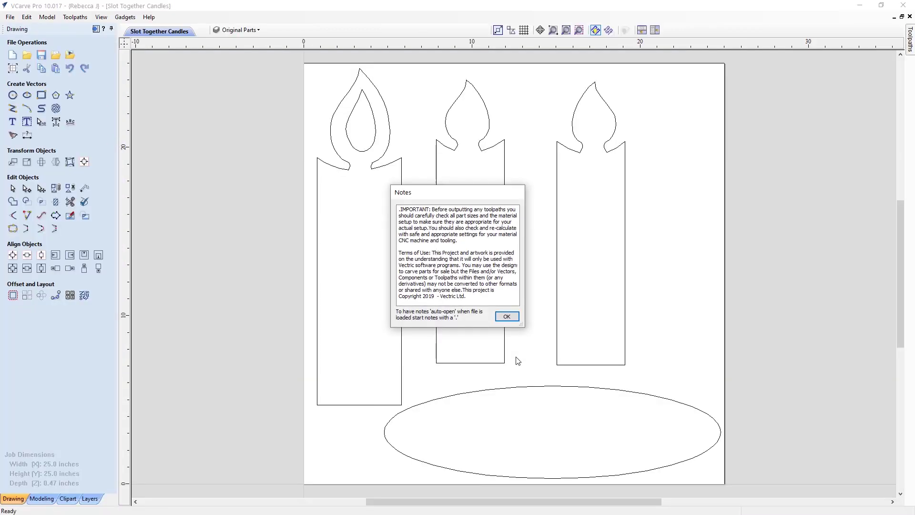
{"action": "left_click", "coordinate": [507, 317]}
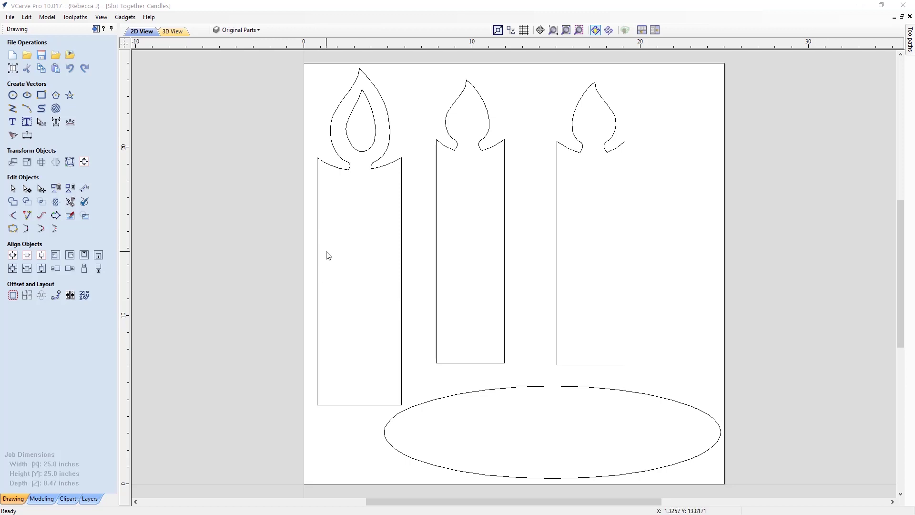
{"action": "left_click", "coordinate": [247, 30]}
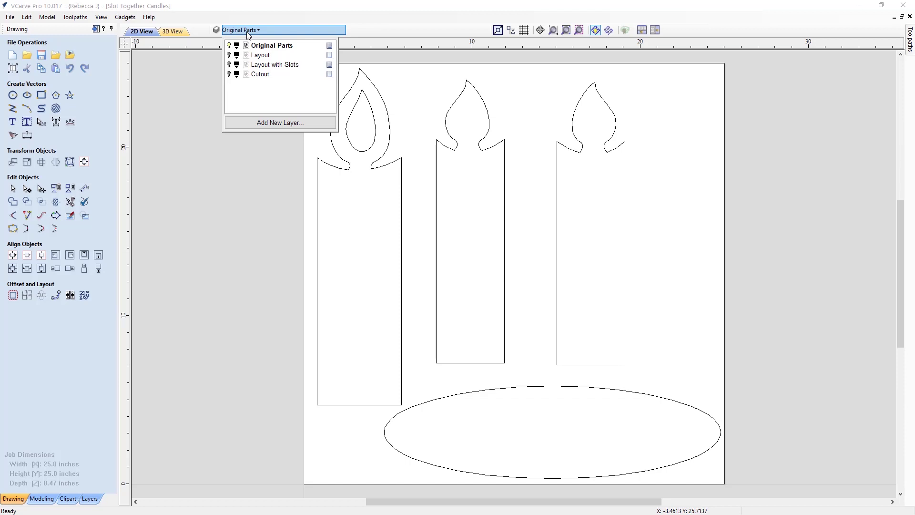
Step: Hide Original Parts, show and activate the Layout layer, and select the middle, left and right candles
{"action": "left_click", "coordinate": [229, 46]}
{"action": "left_click", "coordinate": [229, 56]}
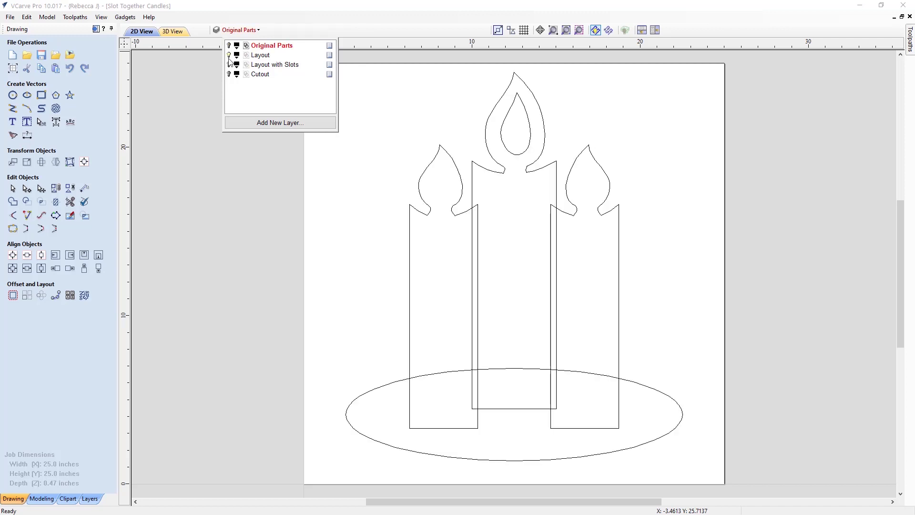
{"action": "left_click", "coordinate": [263, 56]}
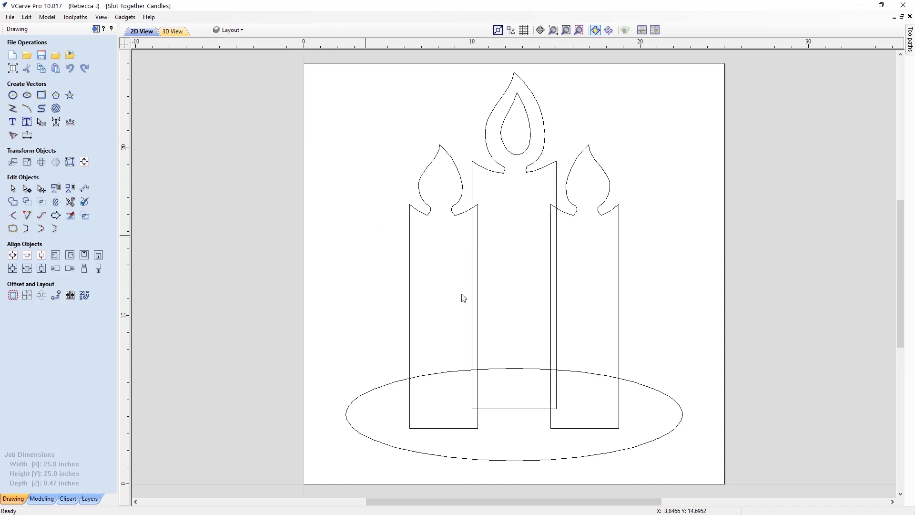
{"action": "left_click", "coordinate": [535, 171]}
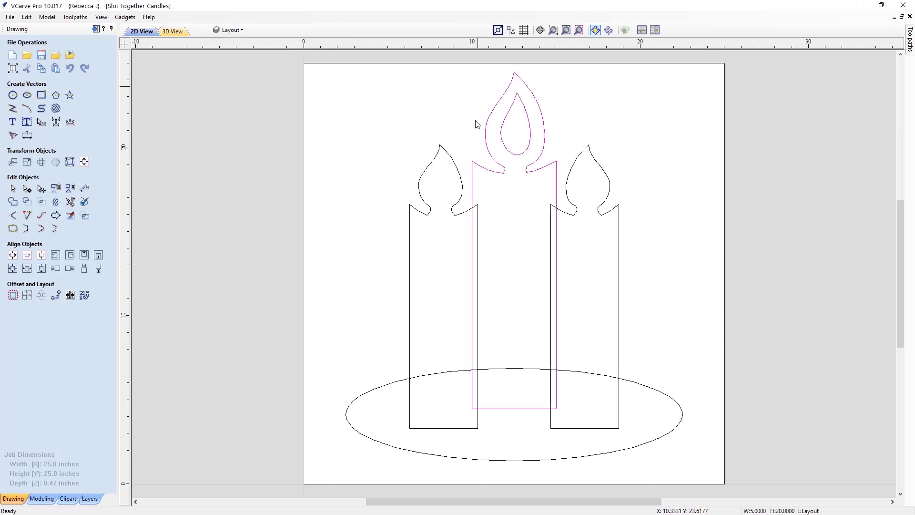
{"action": "left_click", "coordinate": [453, 216]}
{"action": "left_click", "coordinate": [575, 217]}
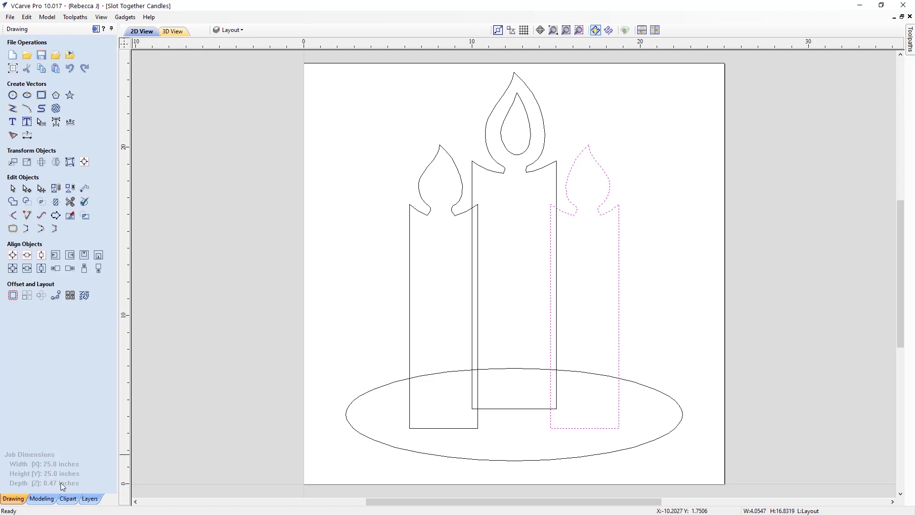
Step: Swap Layout for Layout with Slots as the visible, active layer and select the three slot rectangles
{"action": "left_click", "coordinate": [230, 30]}
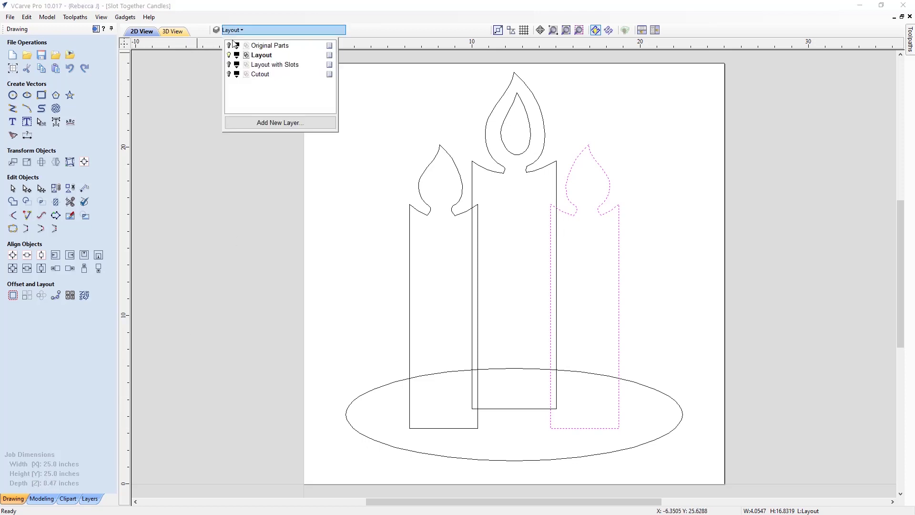
{"action": "left_click", "coordinate": [229, 55]}
{"action": "left_click", "coordinate": [229, 65]}
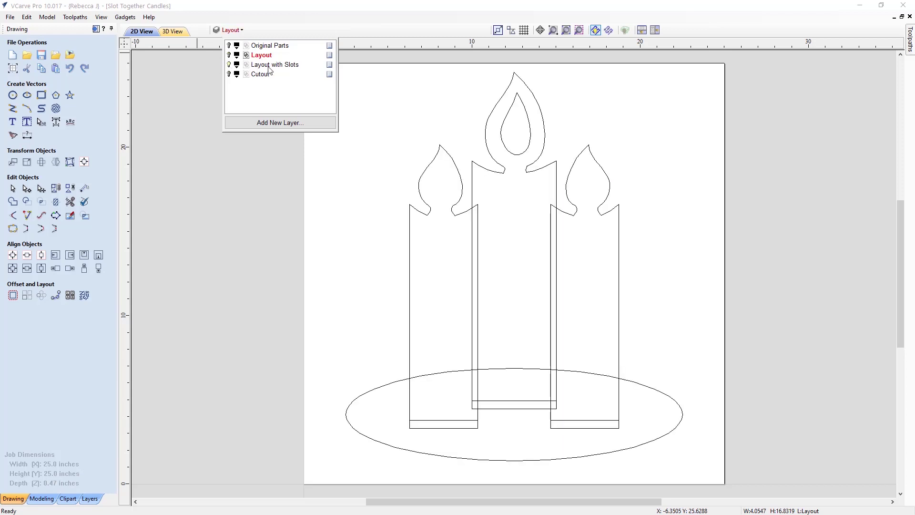
{"action": "left_click", "coordinate": [270, 65]}
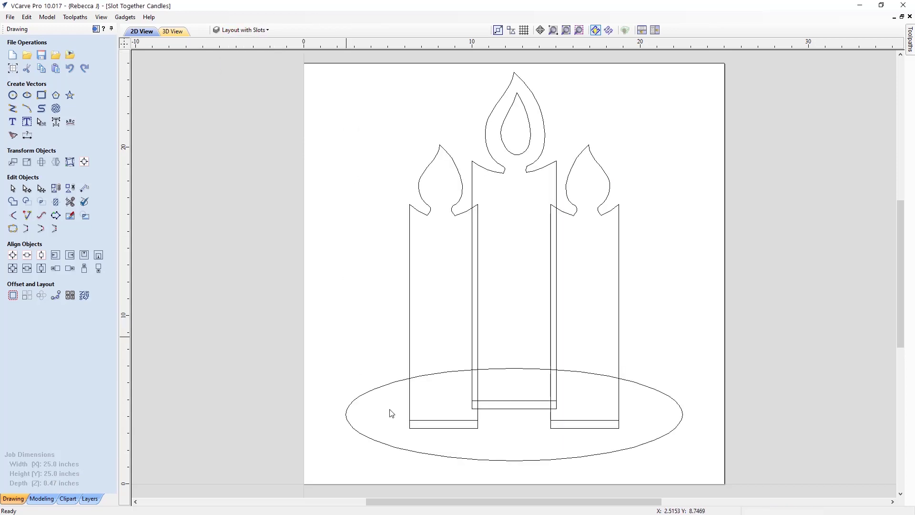
{"action": "left_click", "coordinate": [456, 422]}
{"action": "left_click", "coordinate": [518, 402]}
{"action": "left_click", "coordinate": [567, 420]}
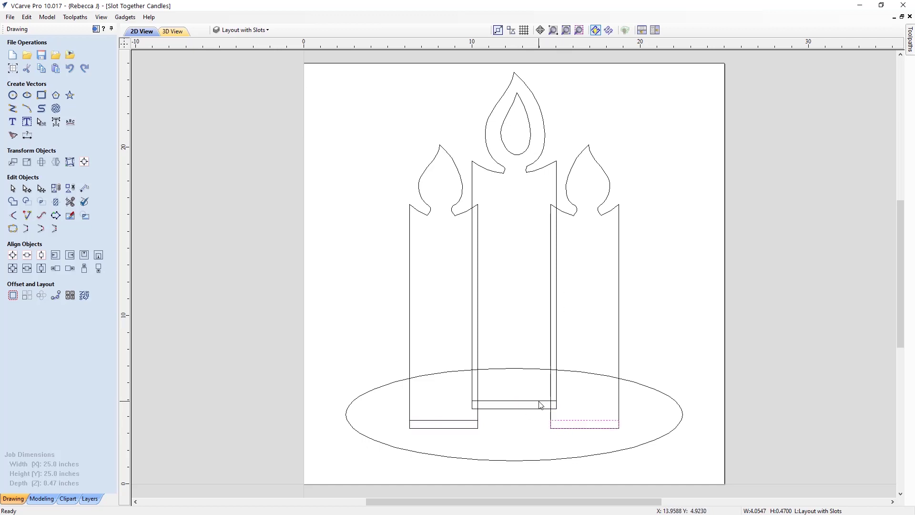
{"action": "left_click", "coordinate": [541, 405]}
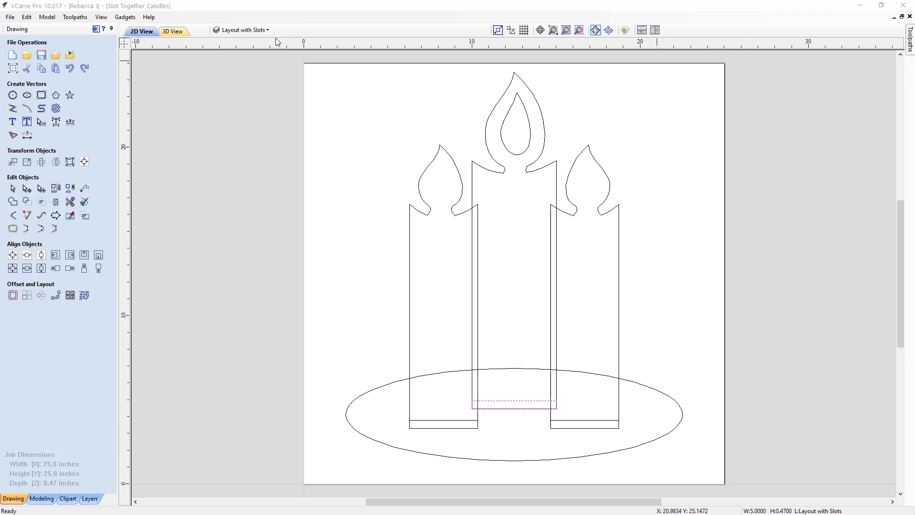
Step: Hide Layout with Slots, then show Cutout and make it the active layer
{"action": "left_click", "coordinate": [252, 30]}
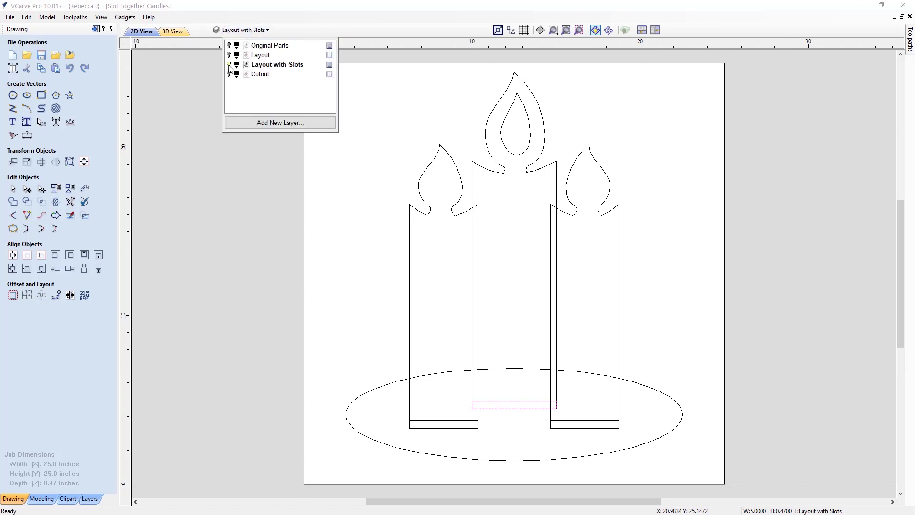
{"action": "left_click", "coordinate": [229, 64]}
{"action": "left_click", "coordinate": [229, 74]}
{"action": "left_click", "coordinate": [258, 75]}
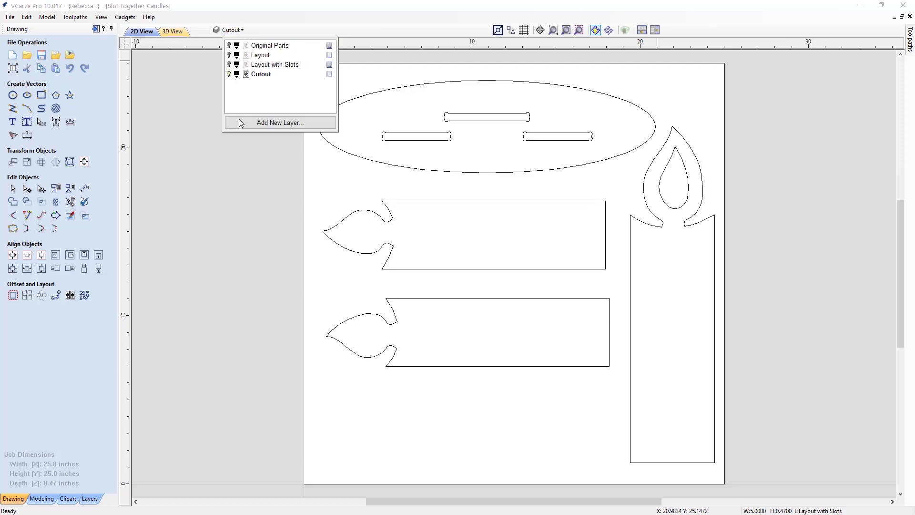
{"action": "left_click", "coordinate": [387, 182]}
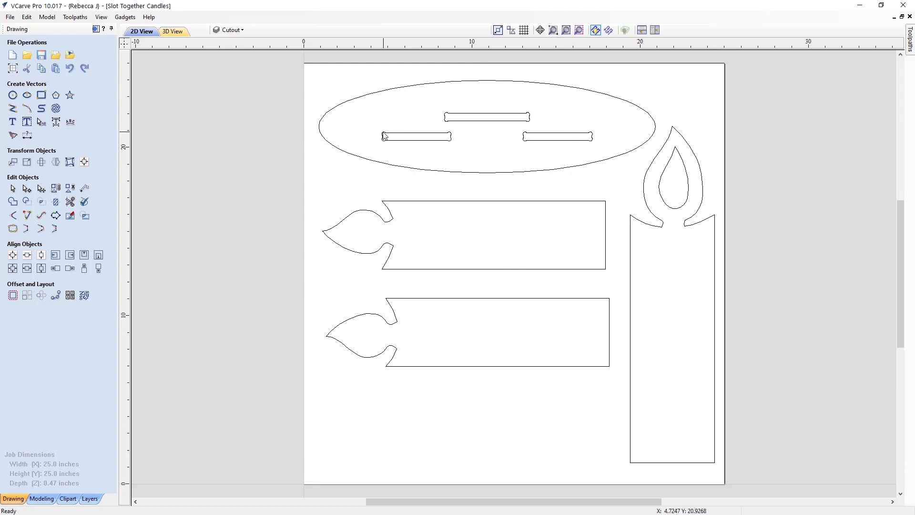
Step: Zoom in and out to inspect the flat-laid candle parts and the slotted oval base
{"action": "scroll", "coordinate": [384, 136], "scroll_direction": "up", "scroll_amount": 5}
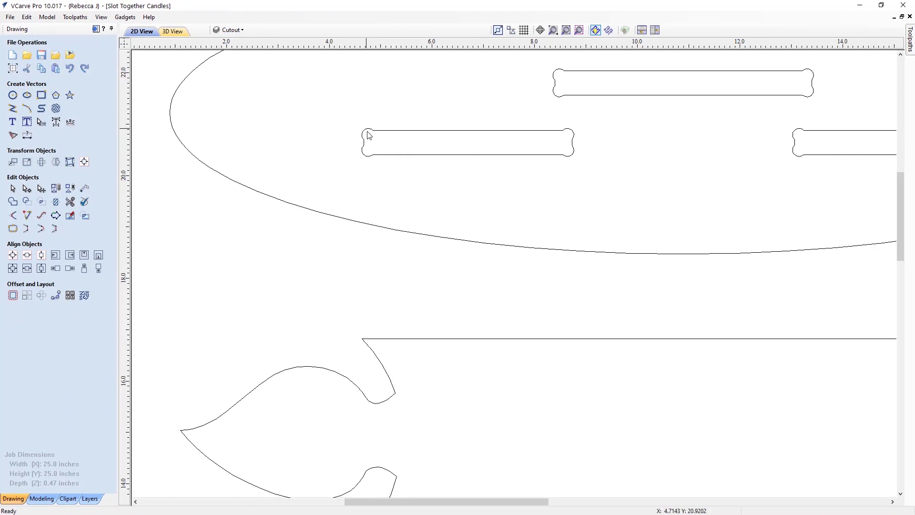
{"action": "scroll", "coordinate": [490, 270], "scroll_direction": "down", "scroll_amount": 5}
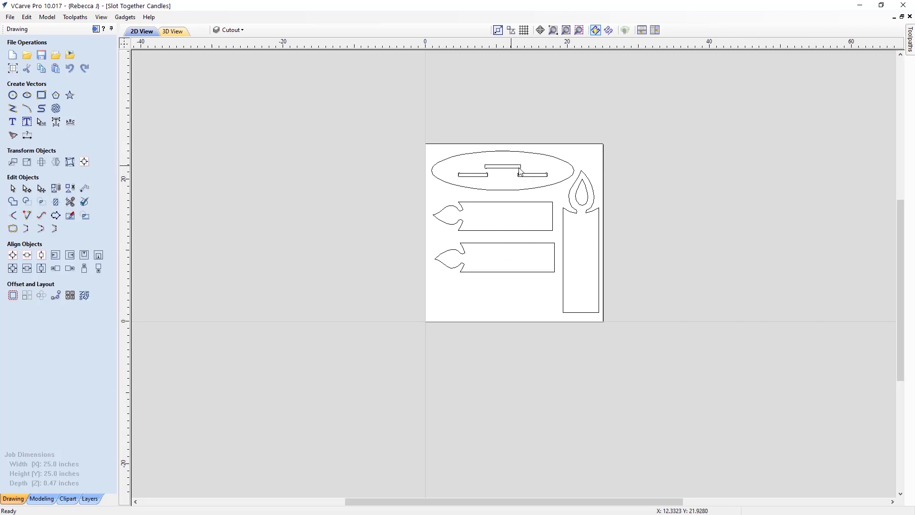
{"action": "scroll", "coordinate": [496, 163], "scroll_direction": "up", "scroll_amount": 3}
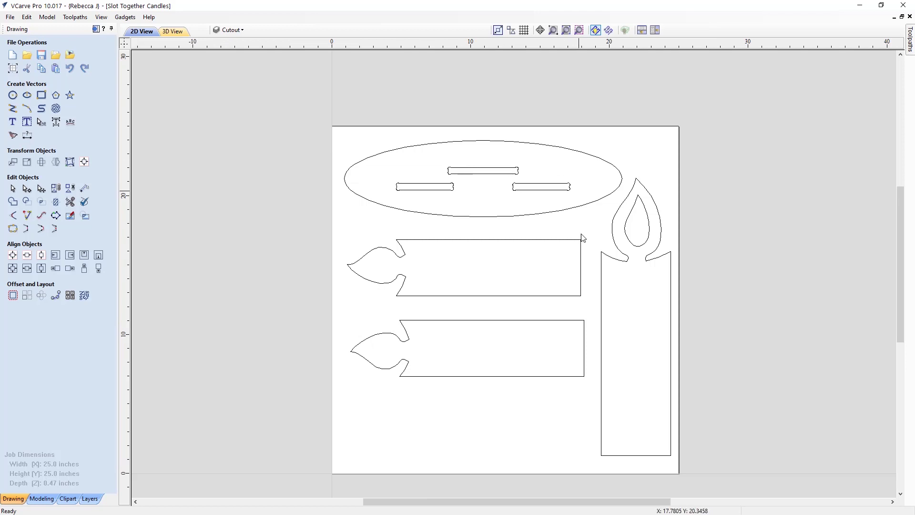
{"action": "scroll", "coordinate": [502, 211], "scroll_direction": "down", "scroll_amount": 1}
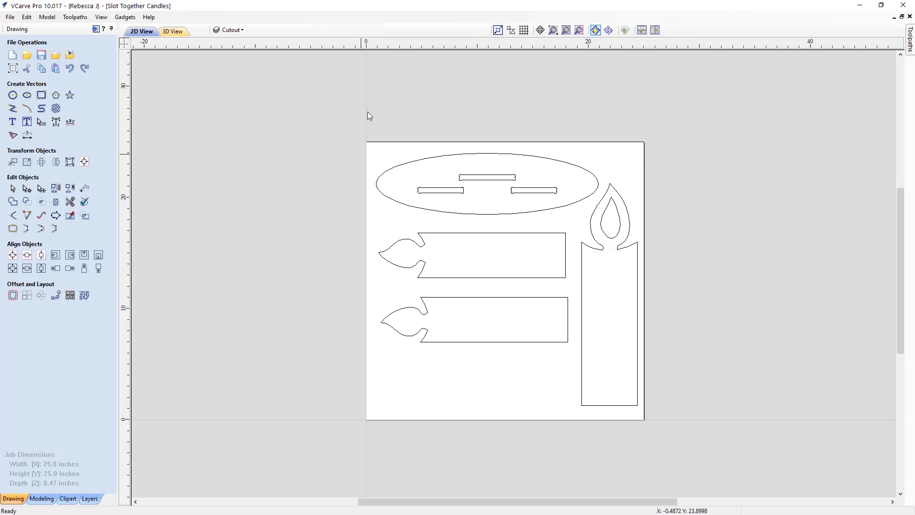
Step: Zoom to fit and edit Pocket Slots' 0.3 inch cut depth and -0.005 pocket allowance
{"action": "left_click", "coordinate": [566, 30]}
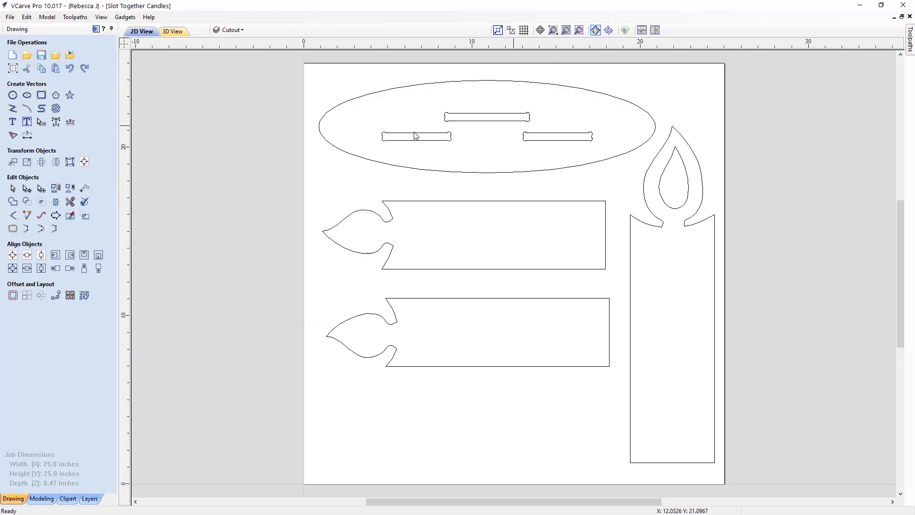
{"action": "left_click", "coordinate": [95, 29]}
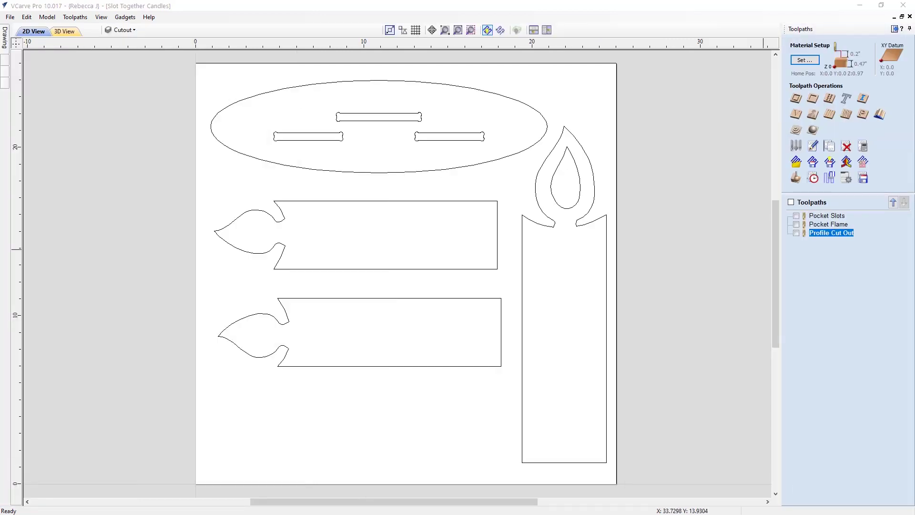
{"action": "left_click", "coordinate": [834, 219]}
{"action": "double_click", "coordinate": [830, 219]}
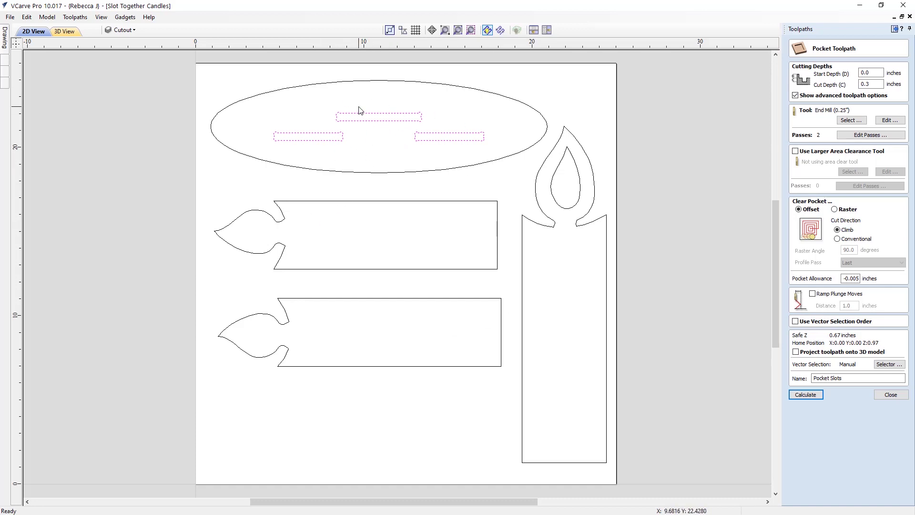
{"action": "left_click", "coordinate": [867, 84]}
{"action": "left_click", "coordinate": [852, 277]}
{"action": "left_click", "coordinate": [851, 278]}
{"action": "left_click", "coordinate": [848, 279]}
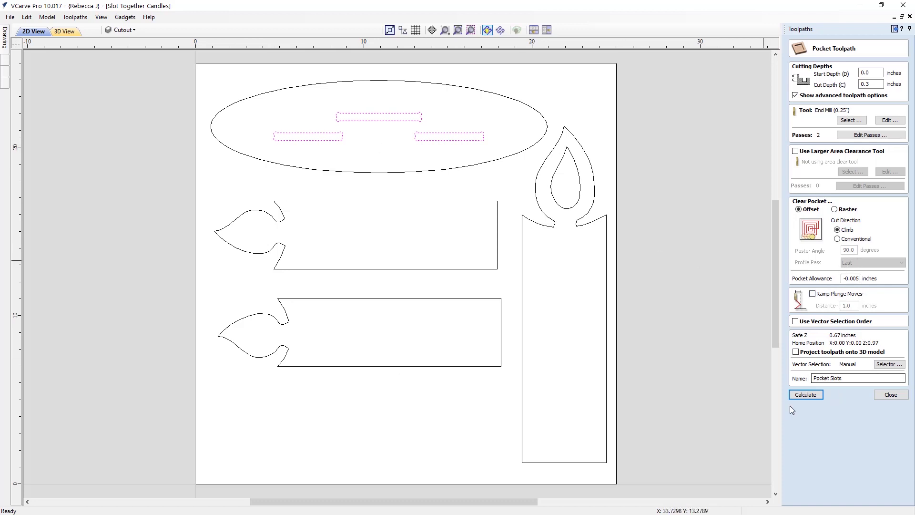
Step: Calculate Pocket Slots and preview it in a tiled 2D and 3D view
{"action": "left_click", "coordinate": [815, 395]}
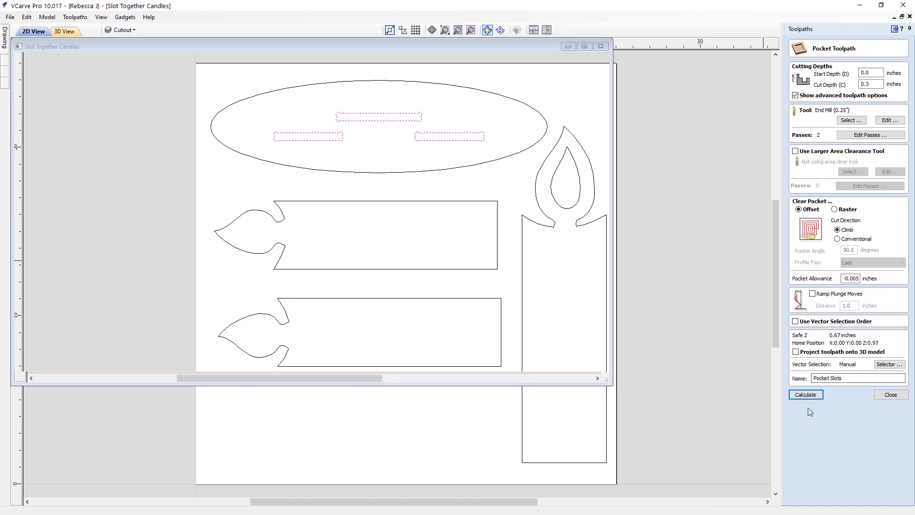
{"action": "left_click", "coordinate": [866, 154]}
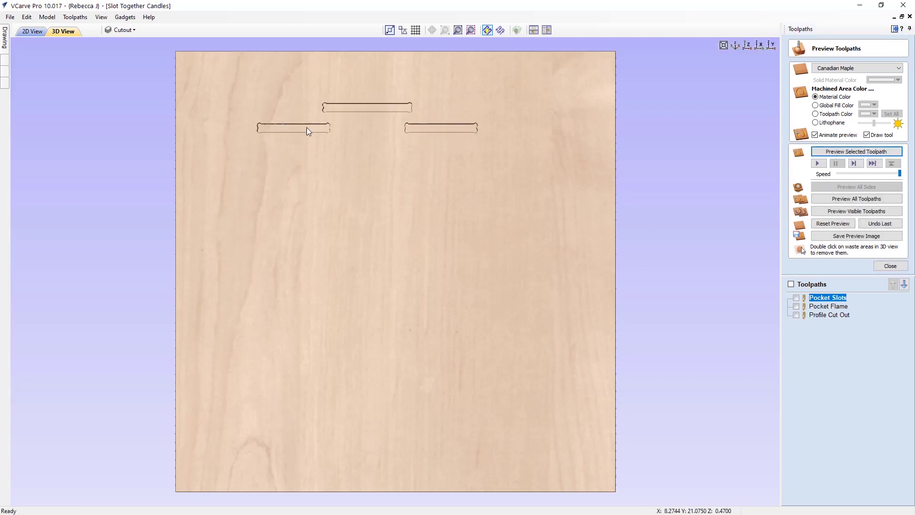
{"action": "left_click", "coordinate": [546, 30]}
Step: Recalculate Pocket Flame with a 0.47 inch cut depth and 0.0 allowance
{"action": "left_click", "coordinate": [835, 307]}
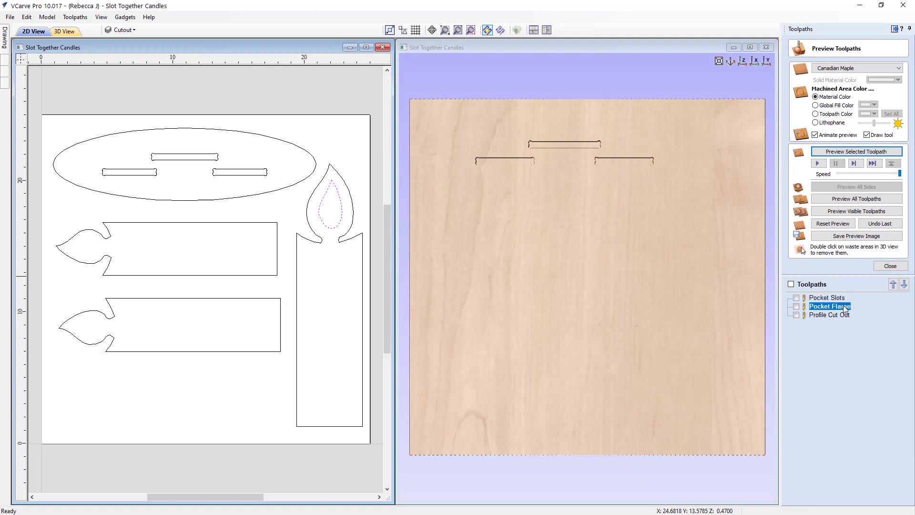
{"action": "double_click", "coordinate": [830, 308]}
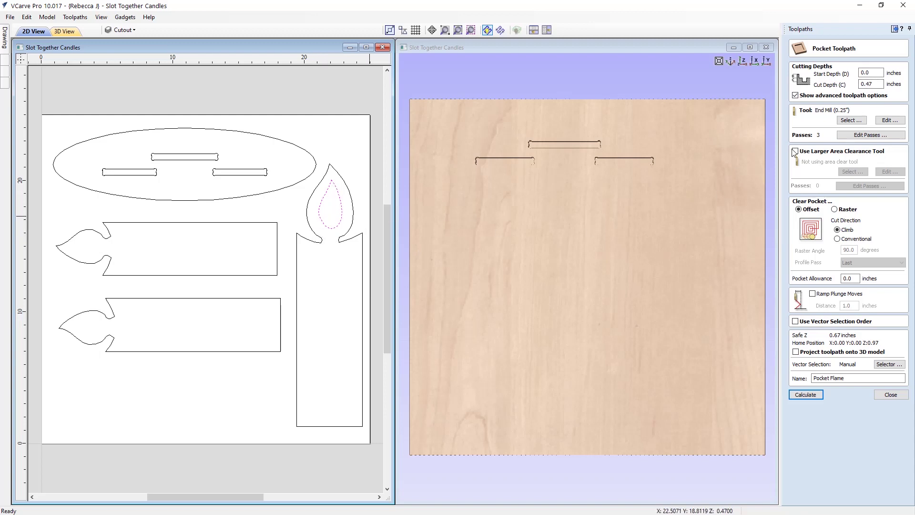
{"action": "left_click", "coordinate": [806, 394]}
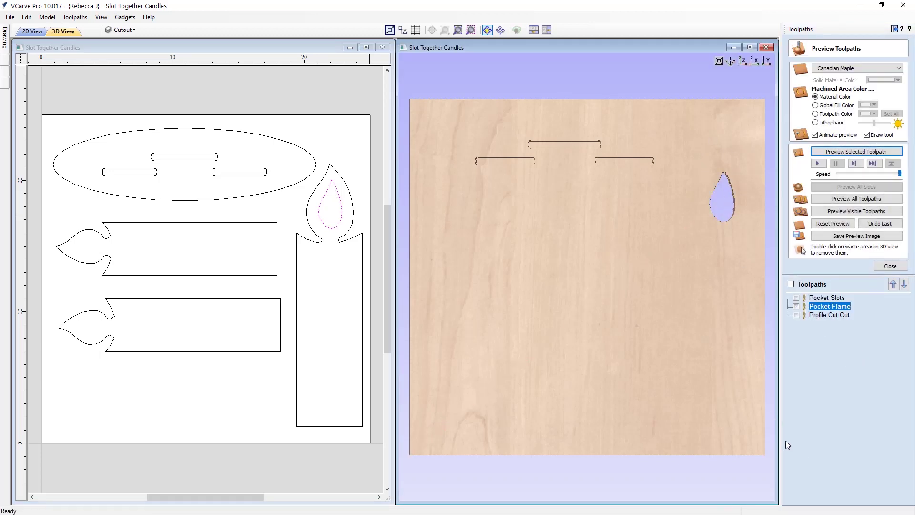
Step: Open Profile Cut Out's settings and review its ramp and lead-in options
{"action": "left_click", "coordinate": [829, 316]}
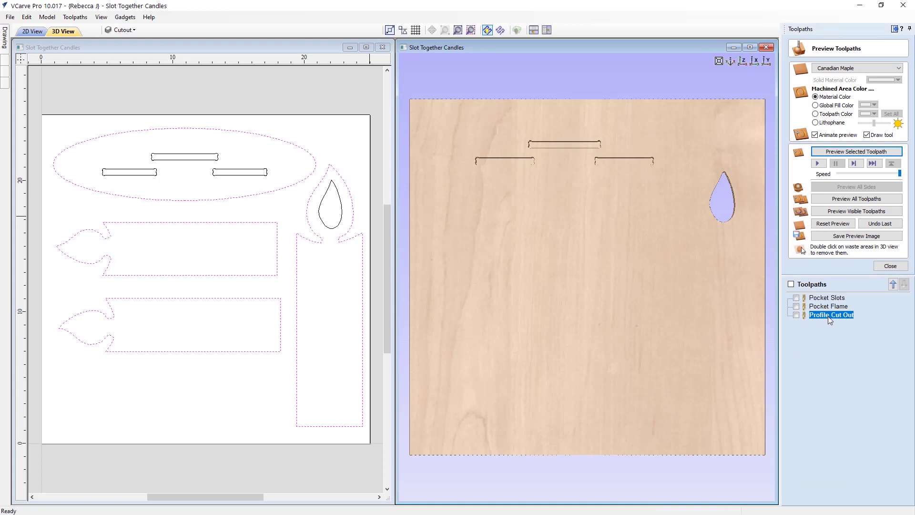
{"action": "double_click", "coordinate": [828, 316]}
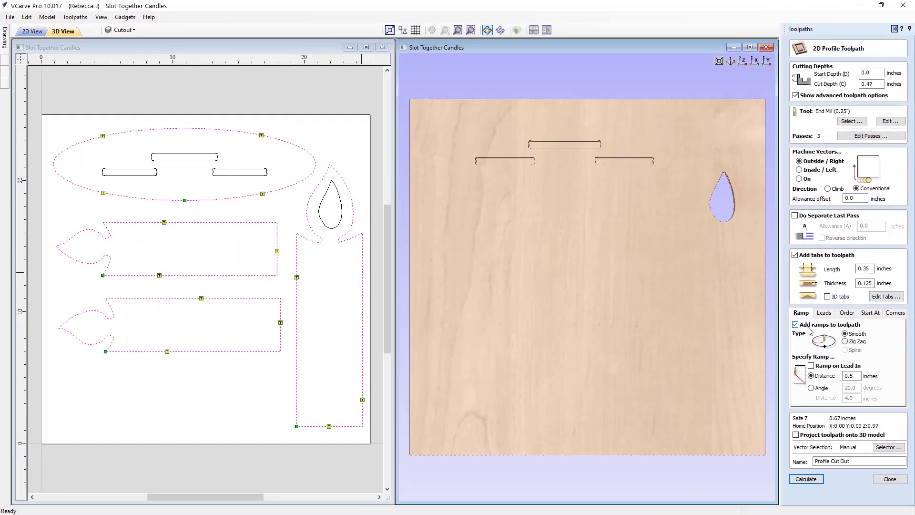
{"action": "left_click", "coordinate": [823, 314]}
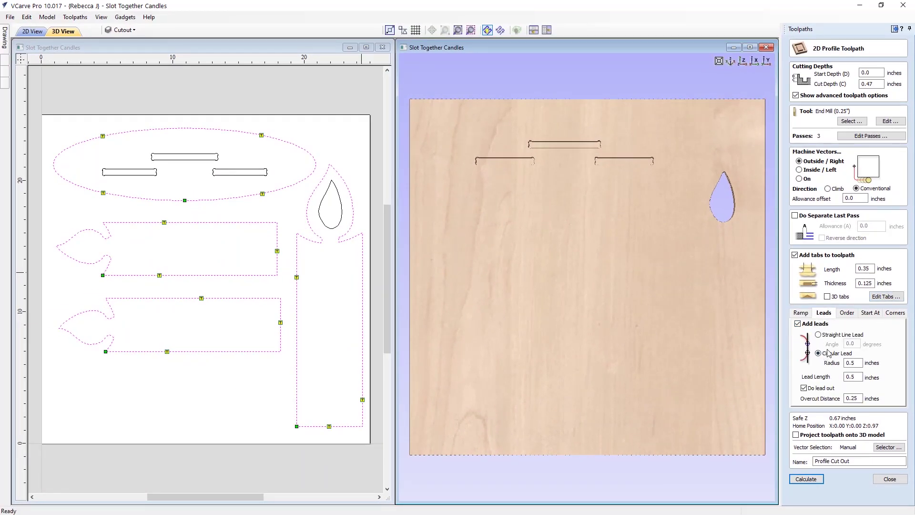
{"action": "left_click", "coordinate": [802, 313]}
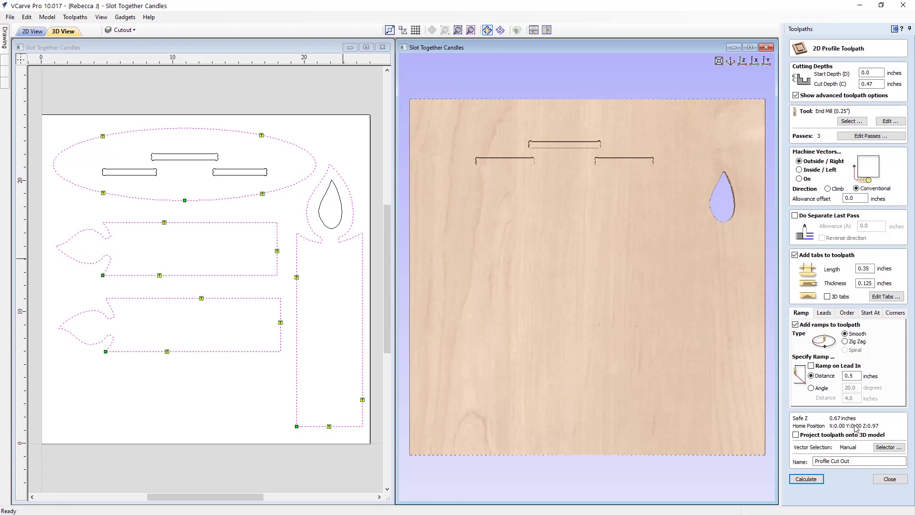
Step: Calculate Profile Cut Out and tilt the 3D board to an angled view
{"action": "left_click", "coordinate": [806, 479]}
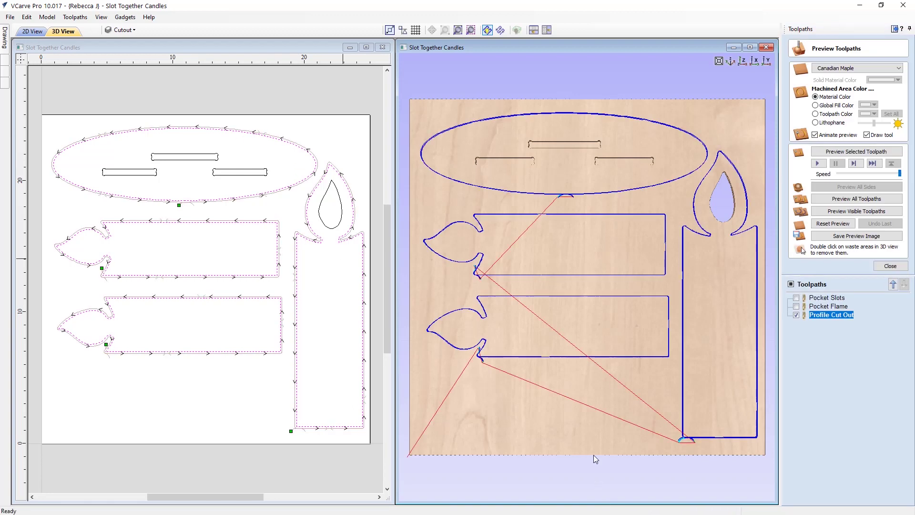
{"action": "left_click_drag", "start_coordinate": [628, 358], "coordinate": [654, 292]}
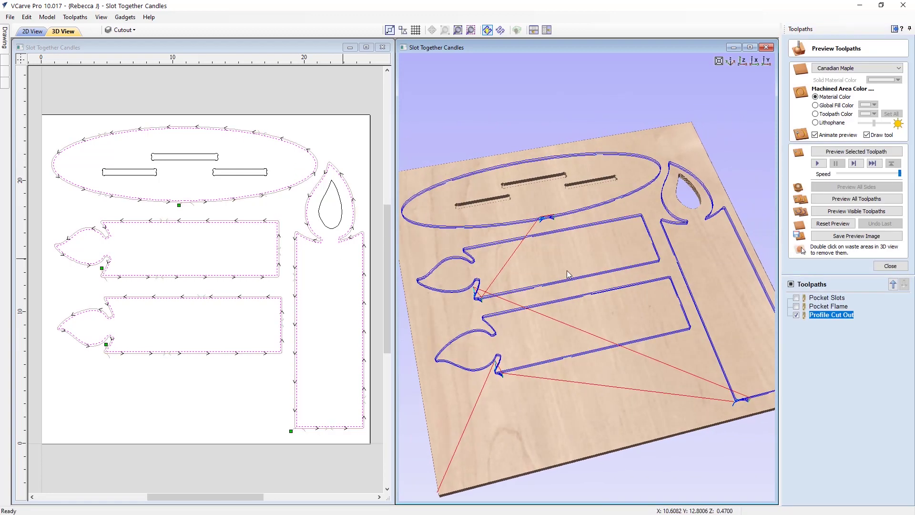
{"action": "scroll", "coordinate": [477, 468], "scroll_direction": "up", "scroll_amount": 3}
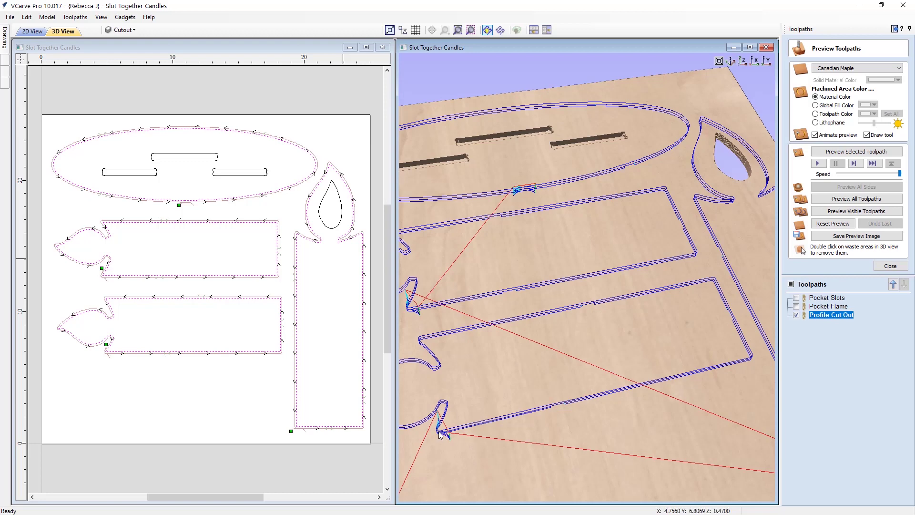
{"action": "scroll", "coordinate": [554, 451], "scroll_direction": "down", "scroll_amount": 5}
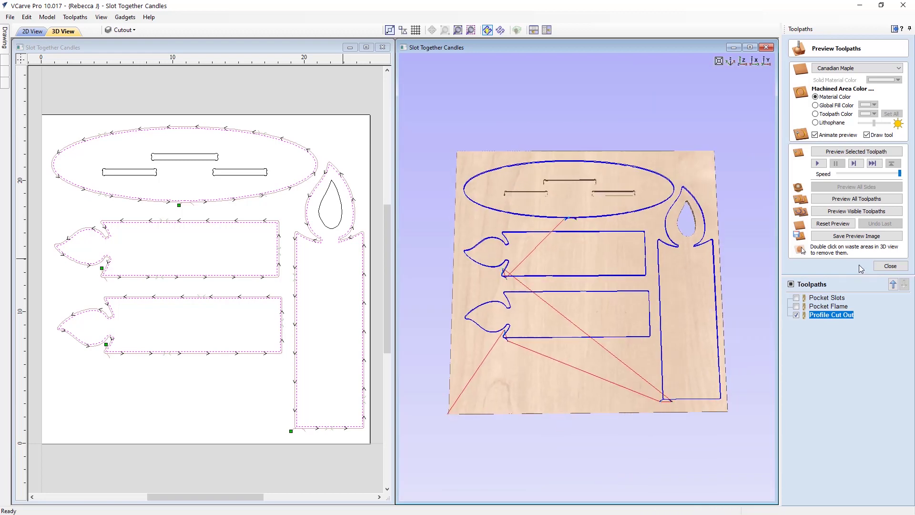
Step: Preview the profile cut, rotate to inspect the tabbed pieces, then close the preview
{"action": "left_click", "coordinate": [862, 152]}
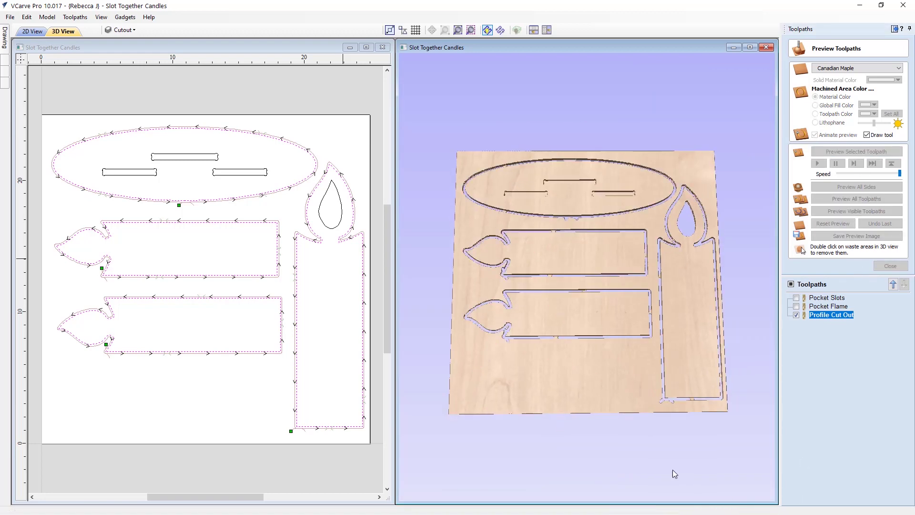
{"action": "left_click_drag", "start_coordinate": [644, 301], "coordinate": [658, 324]}
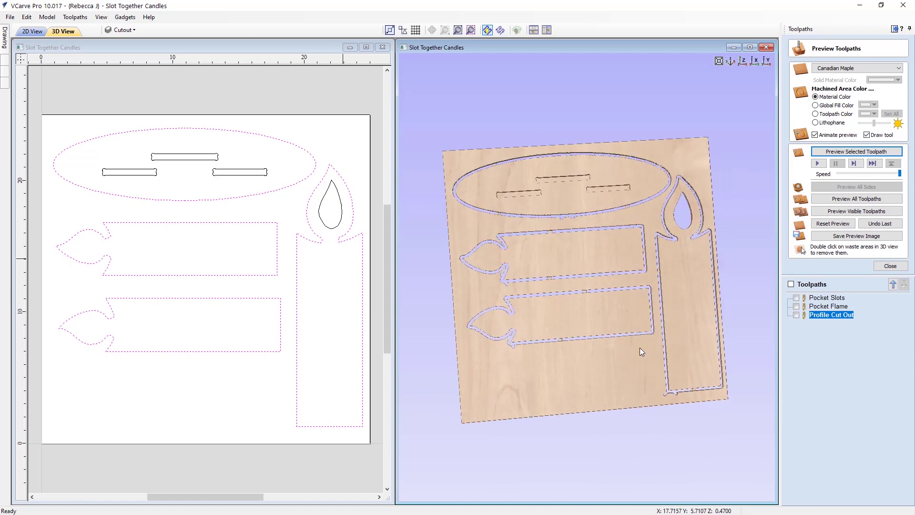
{"action": "left_click_drag", "start_coordinate": [620, 353], "coordinate": [642, 354]}
{"action": "scroll", "coordinate": [611, 339], "scroll_direction": "up", "scroll_amount": 3}
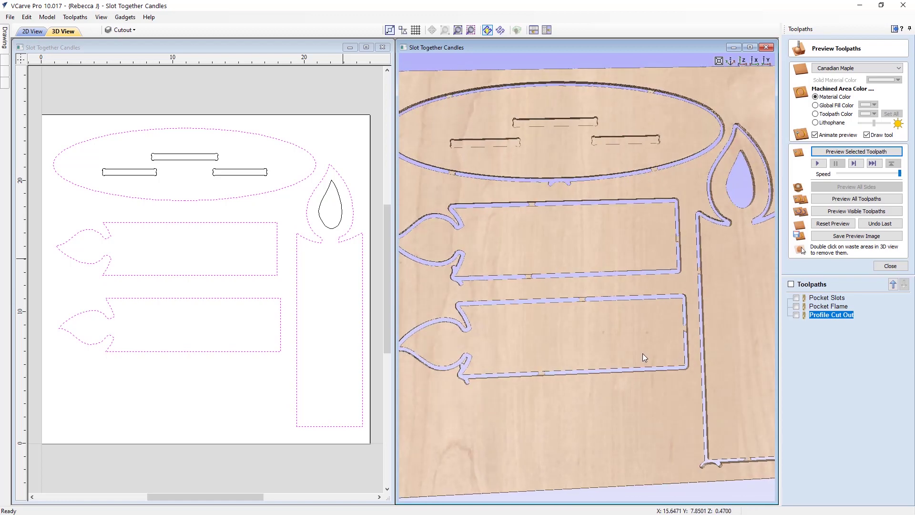
{"action": "left_click", "coordinate": [879, 267]}
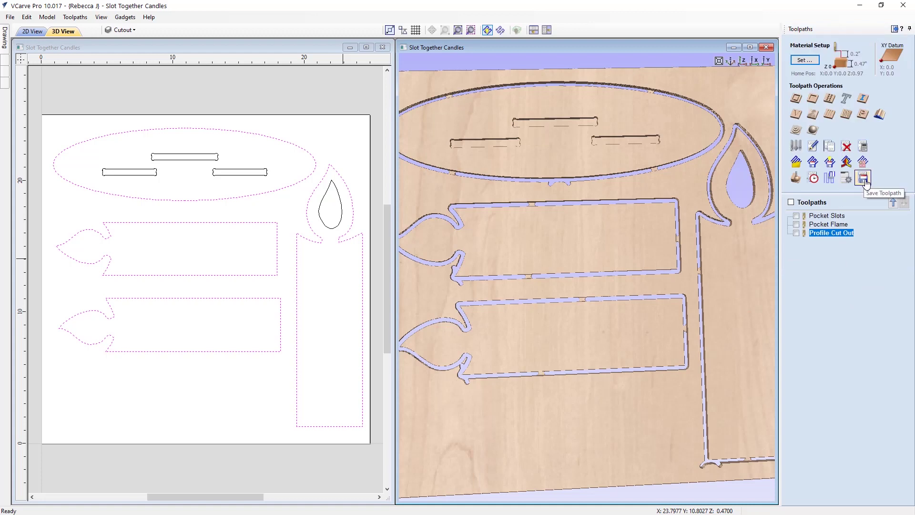